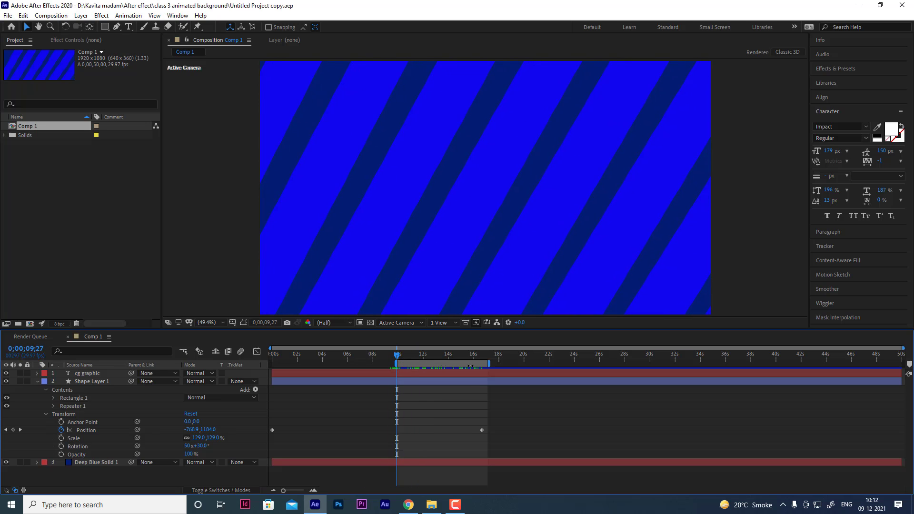
# - Preview the finished Comp 1 animation, with sliding blue stripes and the 'cg graphic' title appearing
pyautogui.press('space')
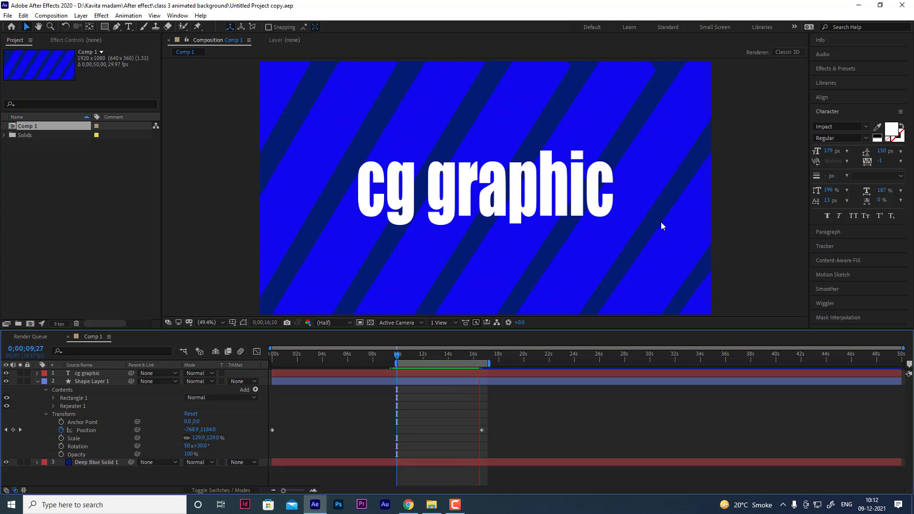
# - Start a new empty project and create a 1920×1080 Comp 1
pyautogui.click(8, 15)
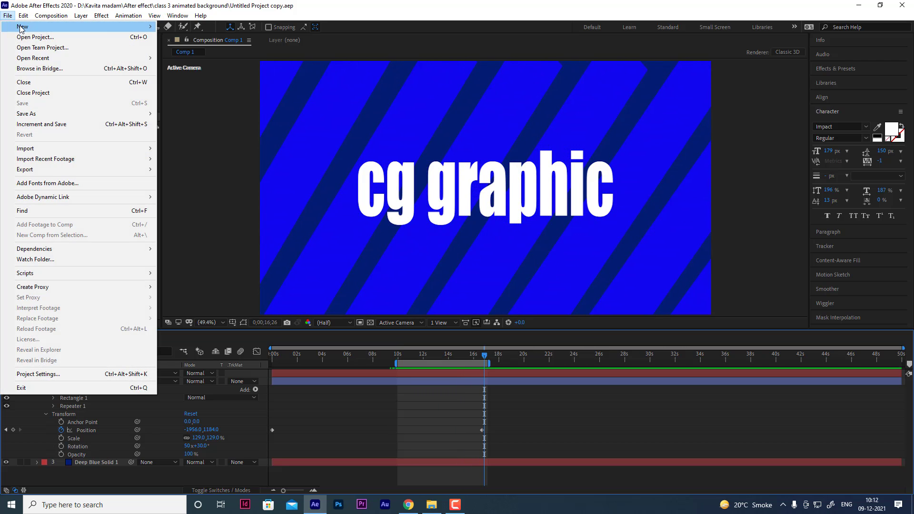
pyautogui.moveTo(21, 28)
pyautogui.click(235, 27)
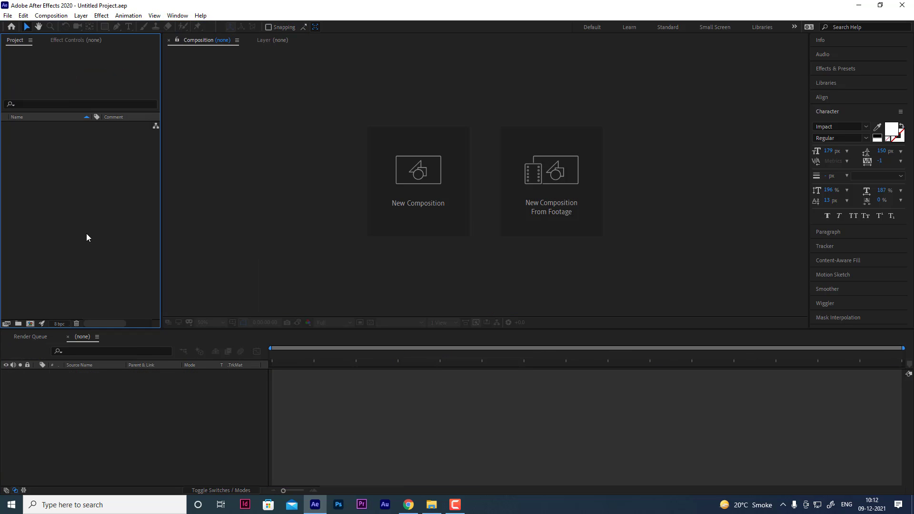
pyautogui.rightClick(89, 202)
pyautogui.click(109, 208)
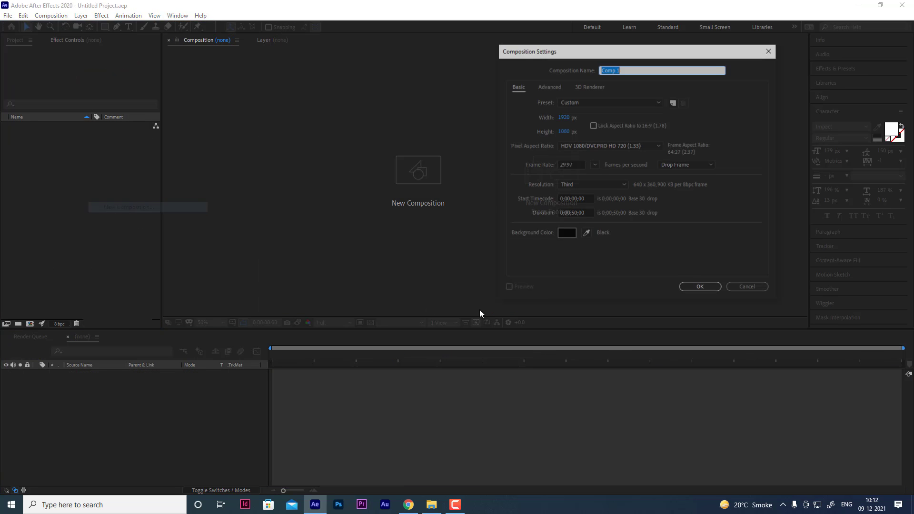
pyautogui.click(700, 286)
# - Add a Deep Blue solid layer and an empty shape layer to Comp 1
pyautogui.rightClick(133, 417)
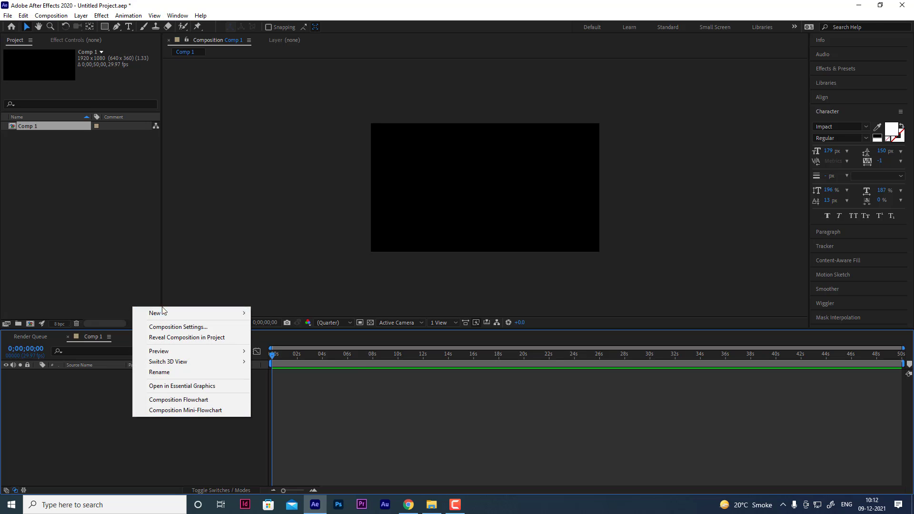
pyautogui.moveTo(162, 312)
pyautogui.click(285, 339)
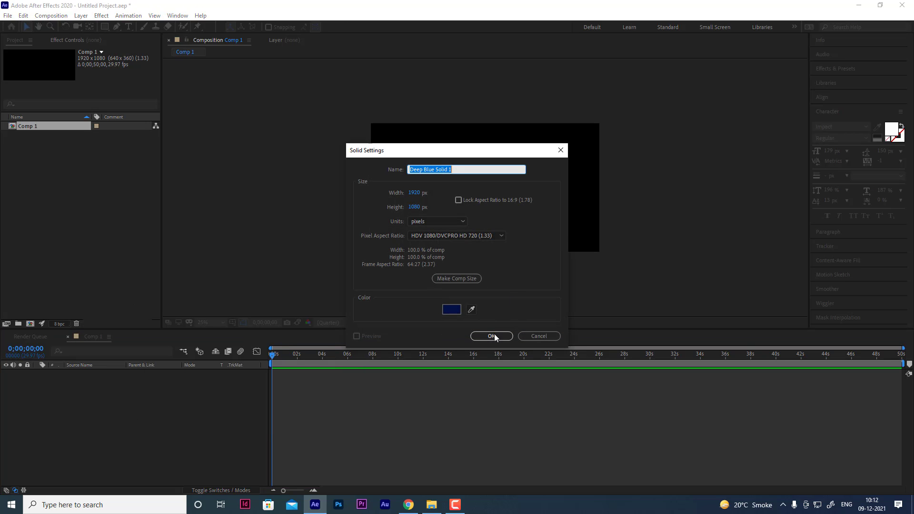
pyautogui.click(493, 336)
pyautogui.rightClick(133, 421)
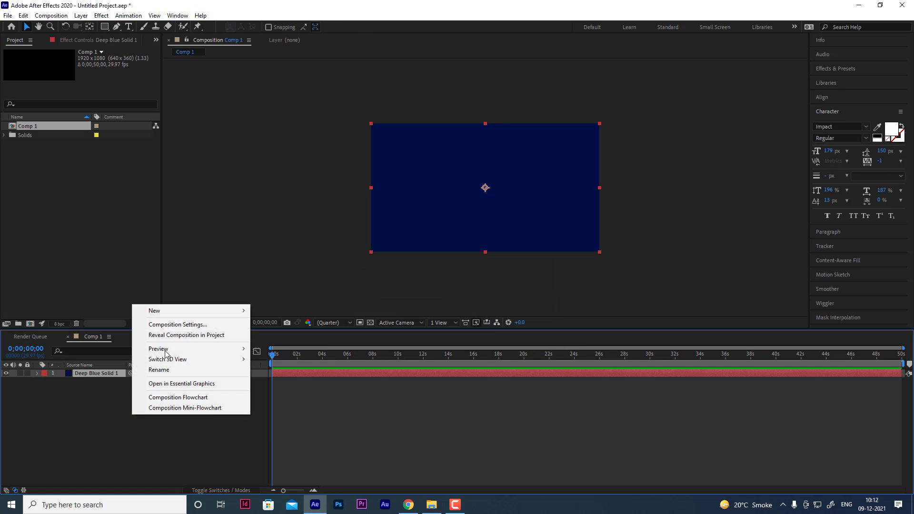
pyautogui.moveTo(163, 310)
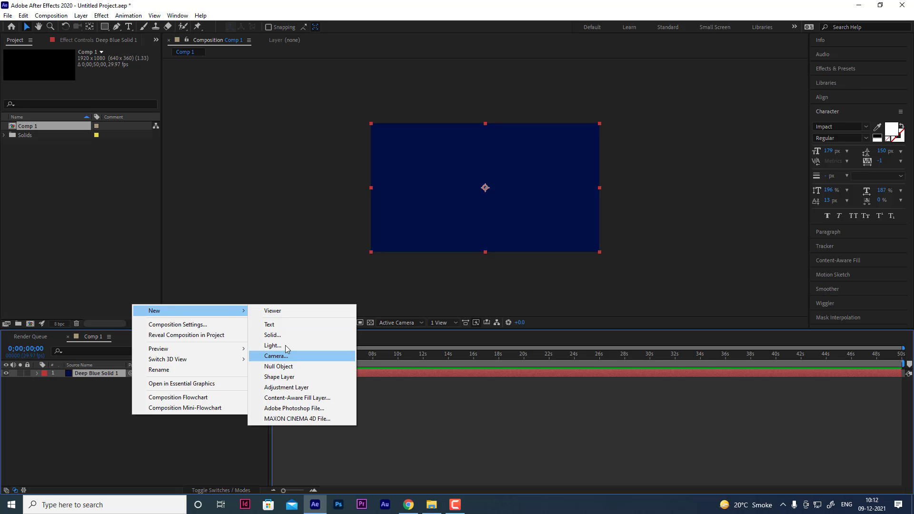
pyautogui.click(294, 377)
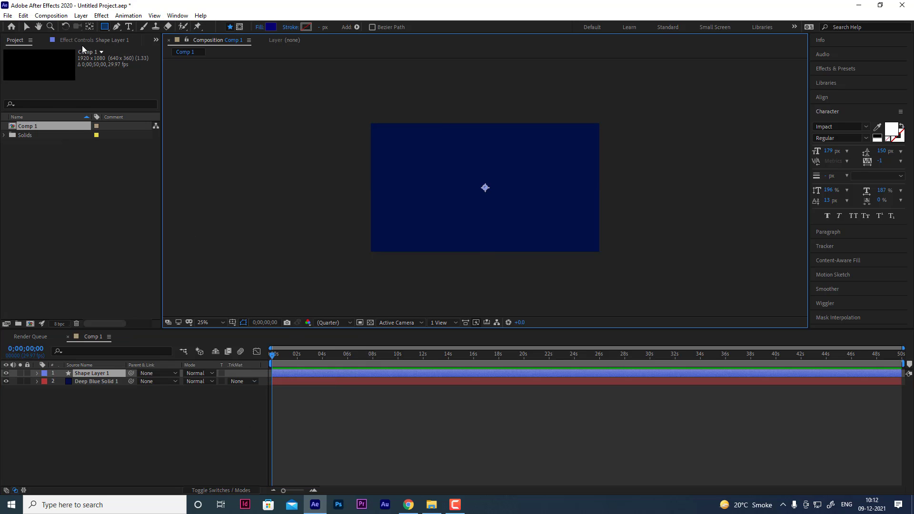
# - Draw a tall rectangle over the left side of the frame with the Rectangle tool
pyautogui.click(105, 28)
pyautogui.moveTo(105, 31); pyautogui.dragTo(145, 30)
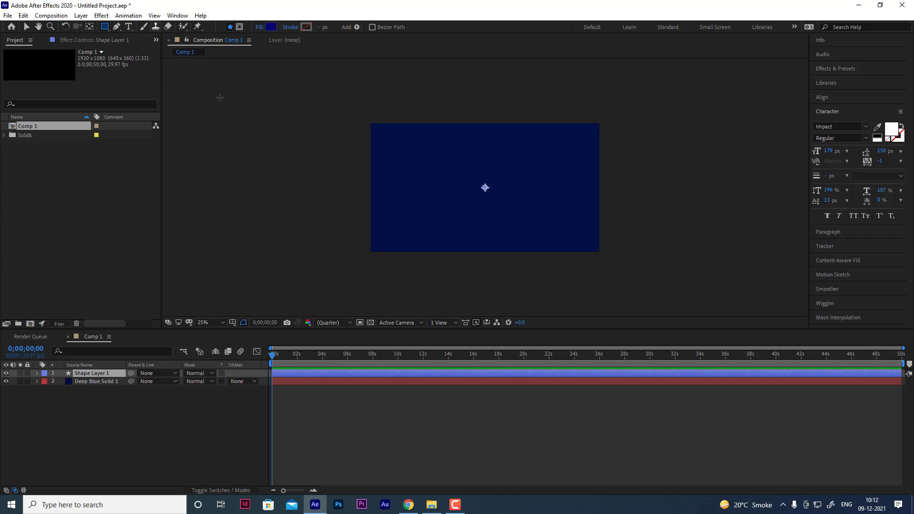
pyautogui.moveTo(395, 96); pyautogui.dragTo(421, 290)
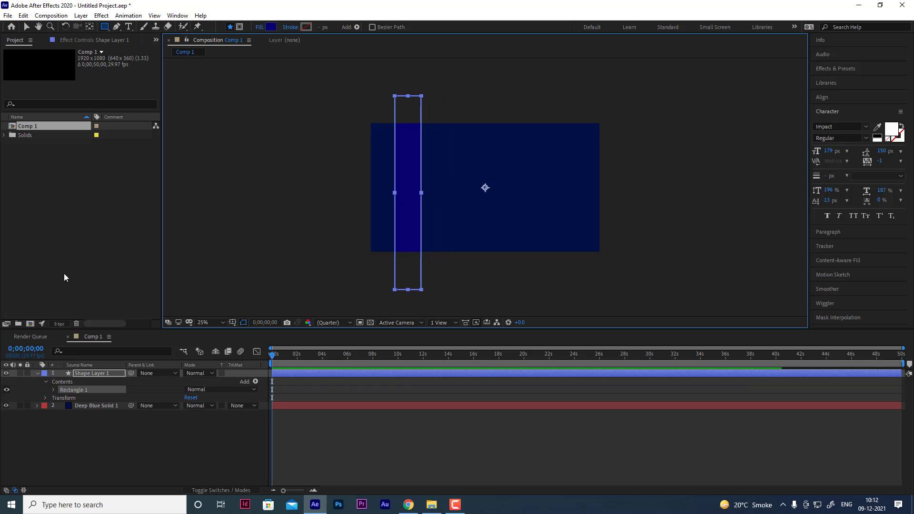
# - Rotate the rectangle diagonally and move it down-left to 700,896
pyautogui.click(45, 397)
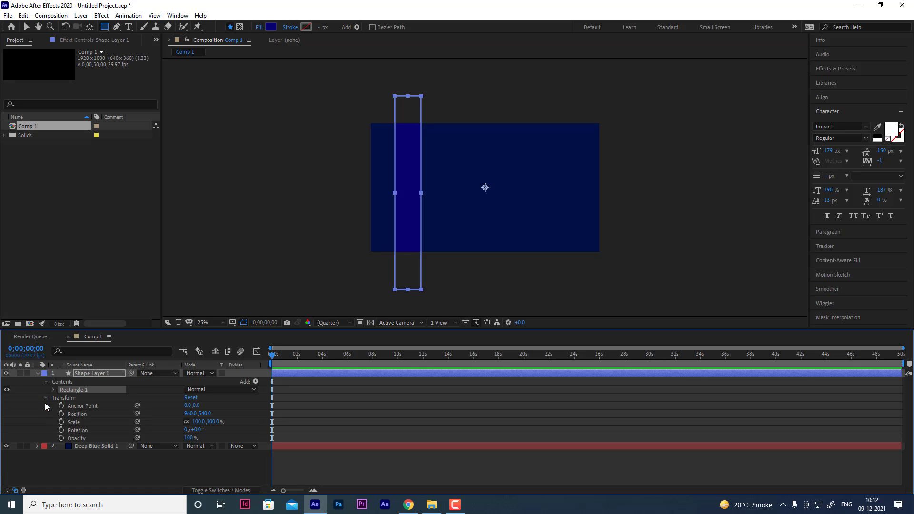
pyautogui.moveTo(197, 430)
pyautogui.mouseDown()
pyautogui.moveTo(208, 429)
pyautogui.moveTo(185, 430)
pyautogui.mouseUp()
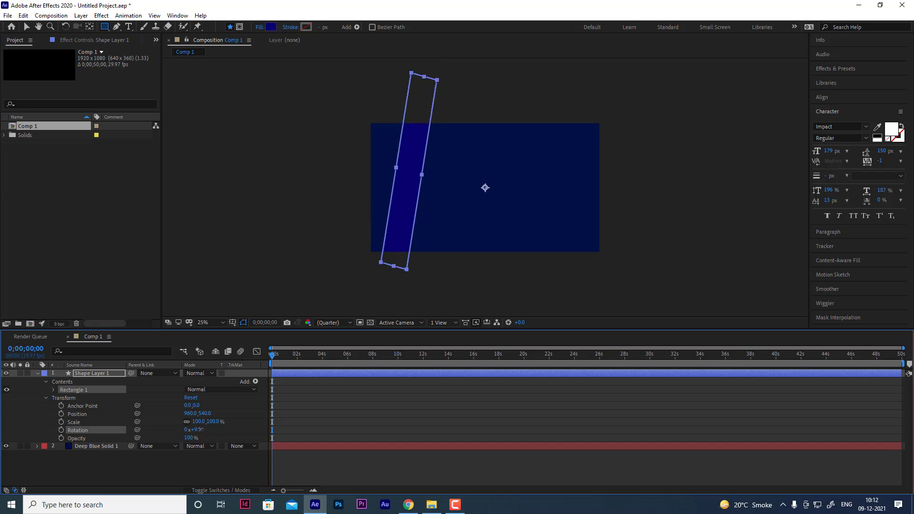
pyautogui.moveTo(185, 429)
pyautogui.mouseDown()
pyautogui.moveTo(177, 431)
pyautogui.moveTo(407, 151)
pyautogui.mouseUp()
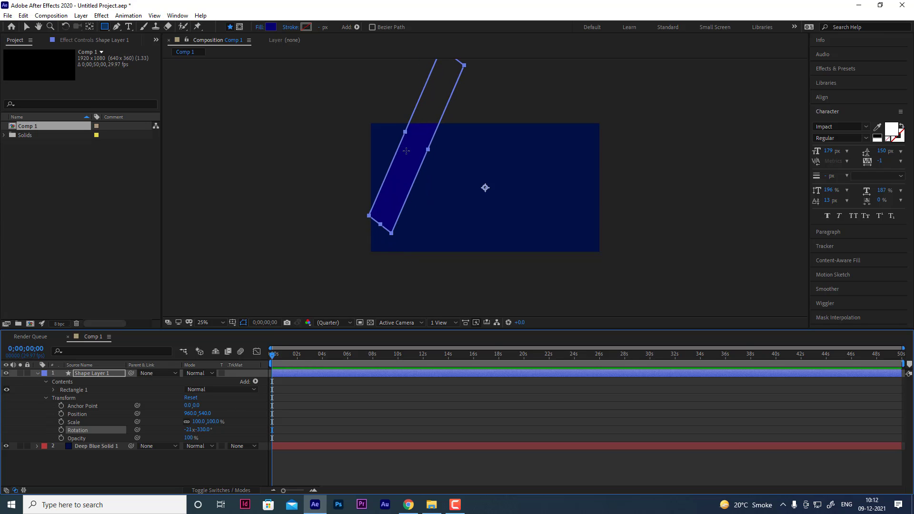
pyautogui.click(27, 26)
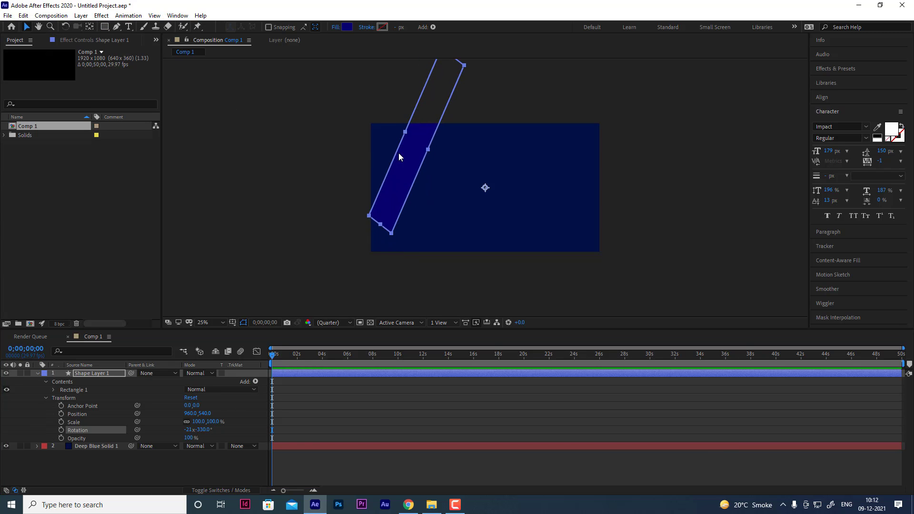
pyautogui.moveTo(413, 154)
pyautogui.mouseDown()
pyautogui.moveTo(384, 213)
pyautogui.moveTo(381, 198)
pyautogui.mouseUp()
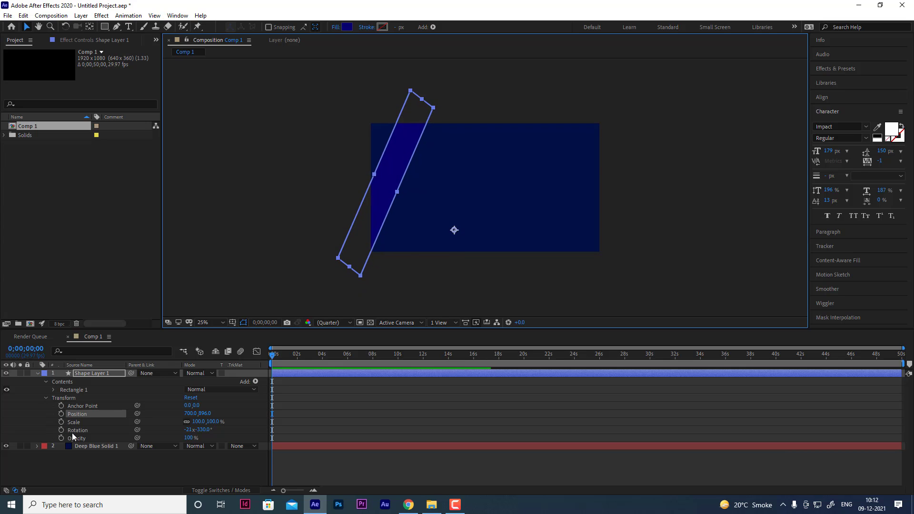
# - Add a Repeater to Shape Layer 1 and set it to 27 copies
pyautogui.click(256, 381)
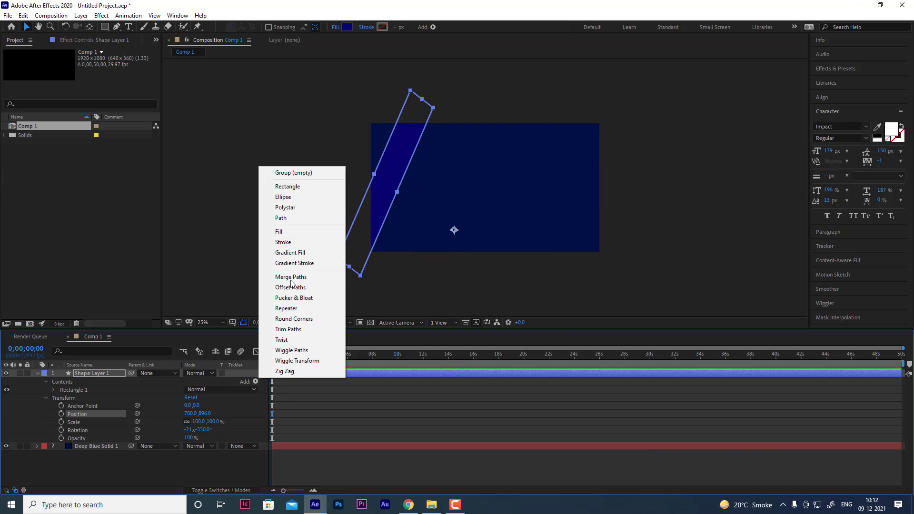
pyautogui.click(286, 308)
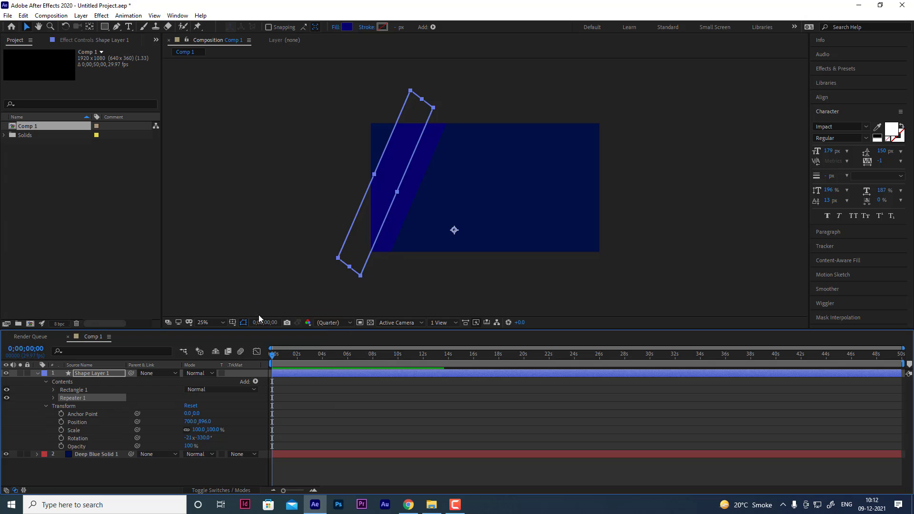
pyautogui.click(54, 398)
pyautogui.click(187, 406)
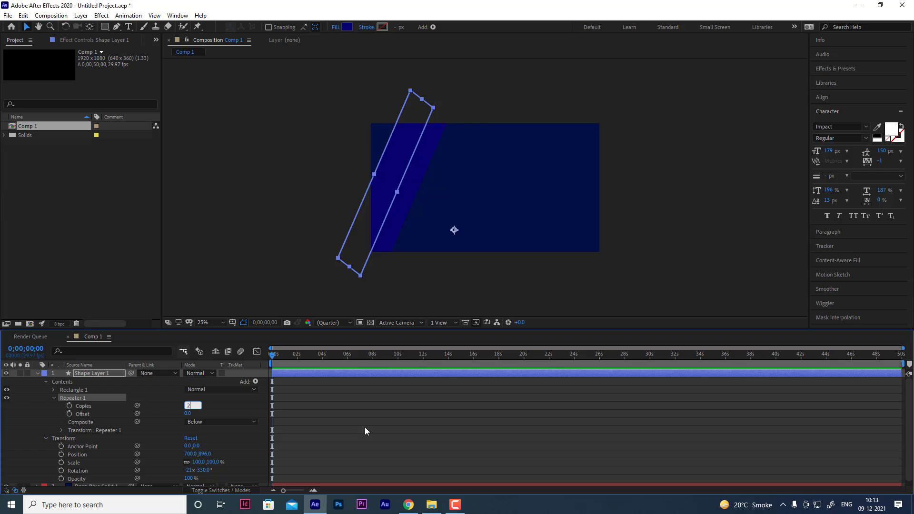
pyautogui.write('7')
pyautogui.press('Return')
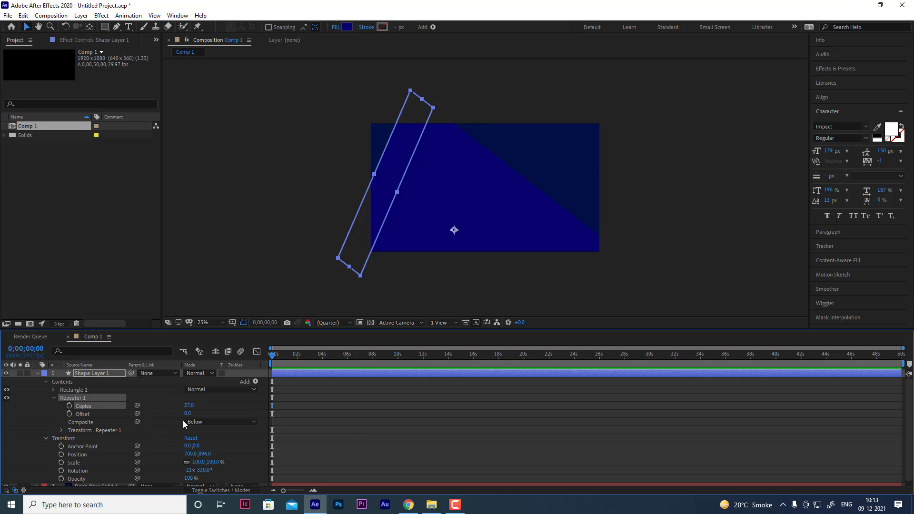
# - Offset the repeater copies by 424,-72, leaving the repeater rotation at 0
pyautogui.click(63, 430)
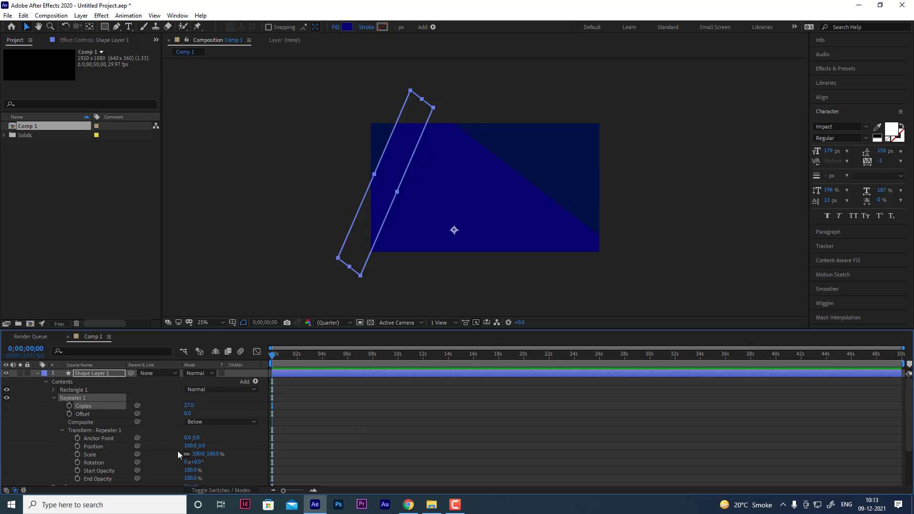
pyautogui.scroll(-1, 159, 419)
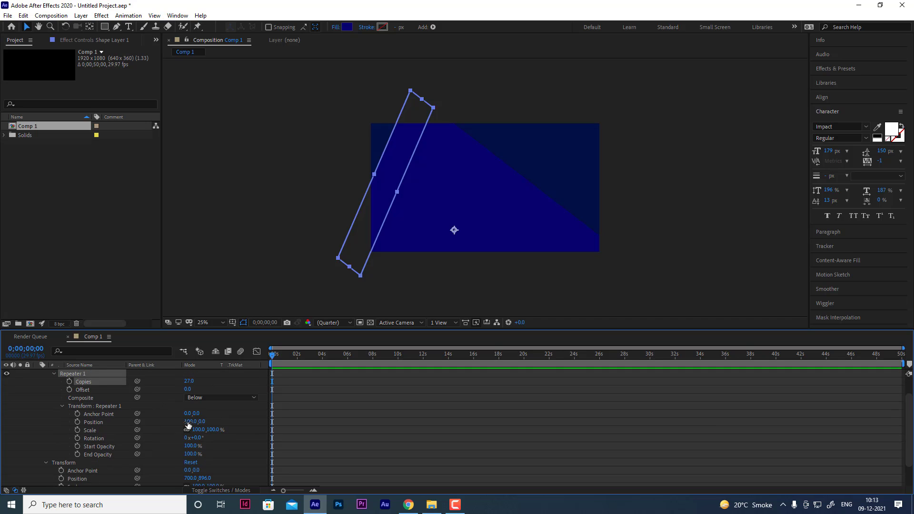
pyautogui.moveTo(188, 422); pyautogui.dragTo(194, 421)
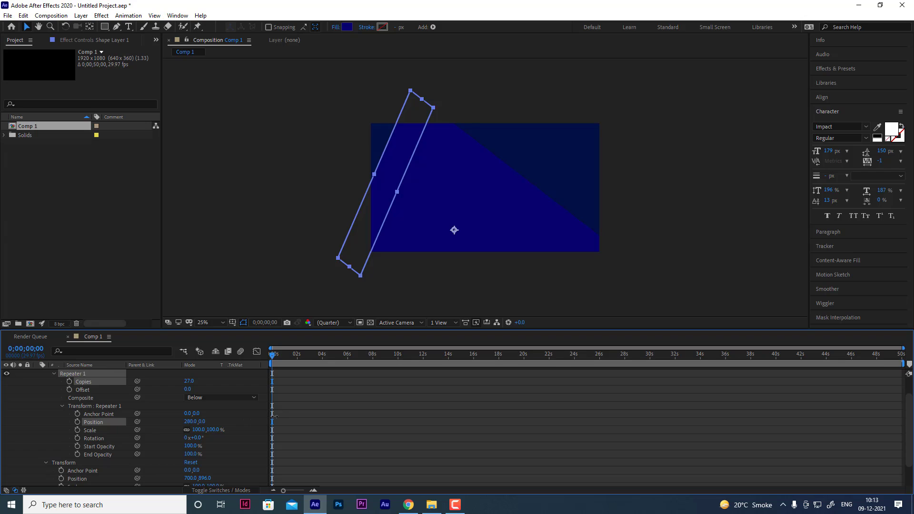
pyautogui.moveTo(205, 421); pyautogui.dragTo(229, 421)
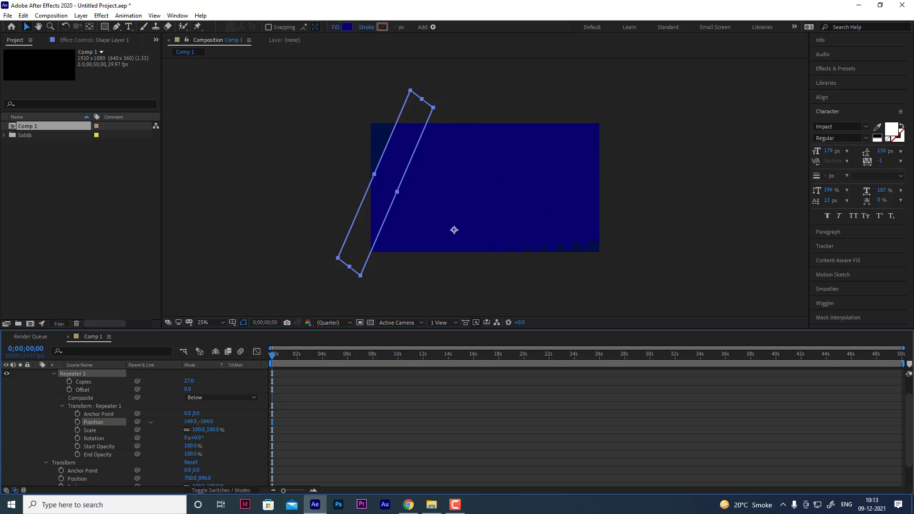
pyautogui.moveTo(150, 422); pyautogui.dragTo(210, 419)
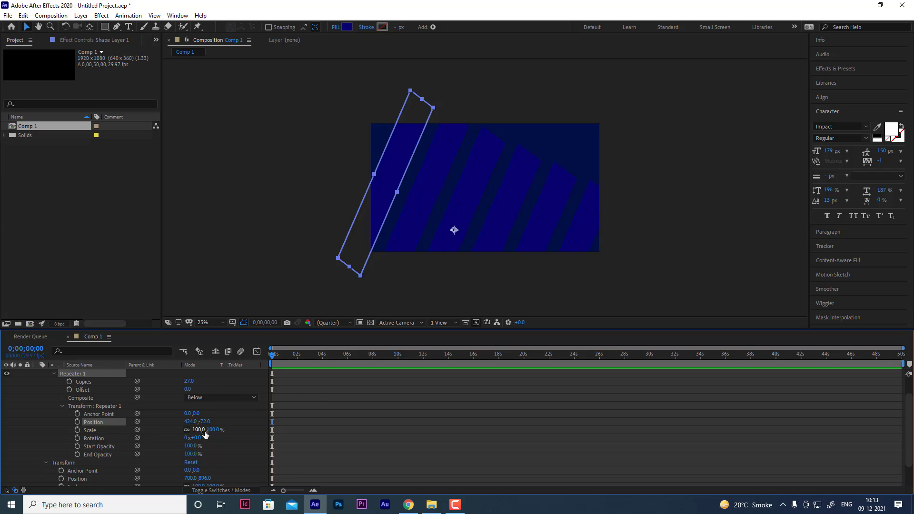
pyautogui.moveTo(201, 438); pyautogui.dragTo(193, 438)
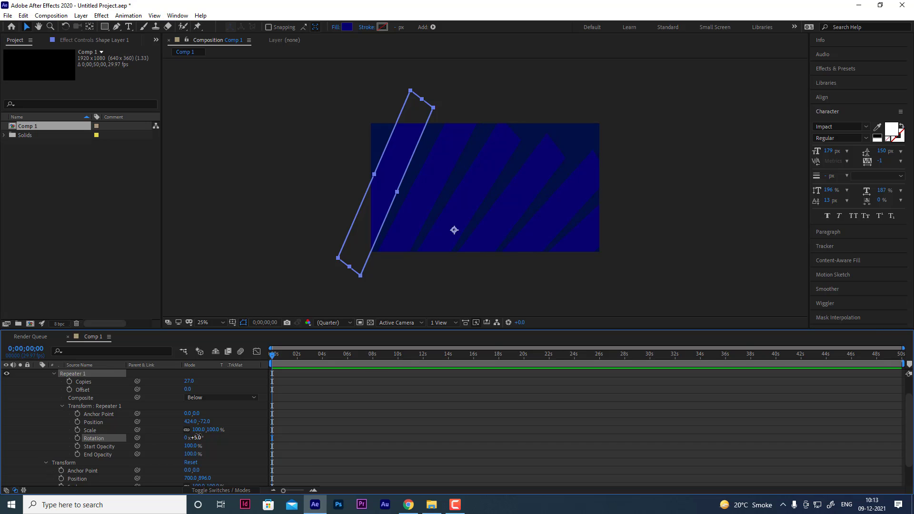
pyautogui.moveTo(198, 437); pyautogui.dragTo(192, 438)
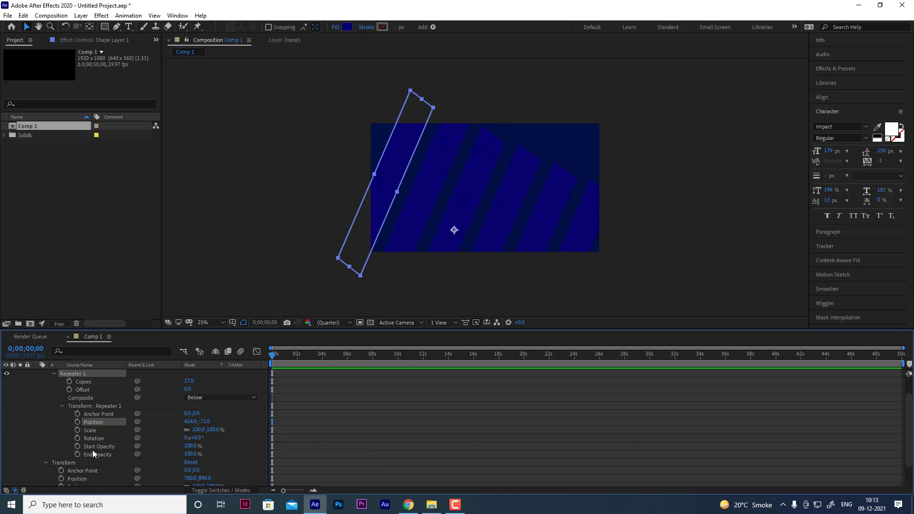
# - Scale Shape Layer 1 to 60,149% and readjust its rotation so stripes fill the background
pyautogui.click(51, 462)
pyautogui.scroll(-2, 147, 434)
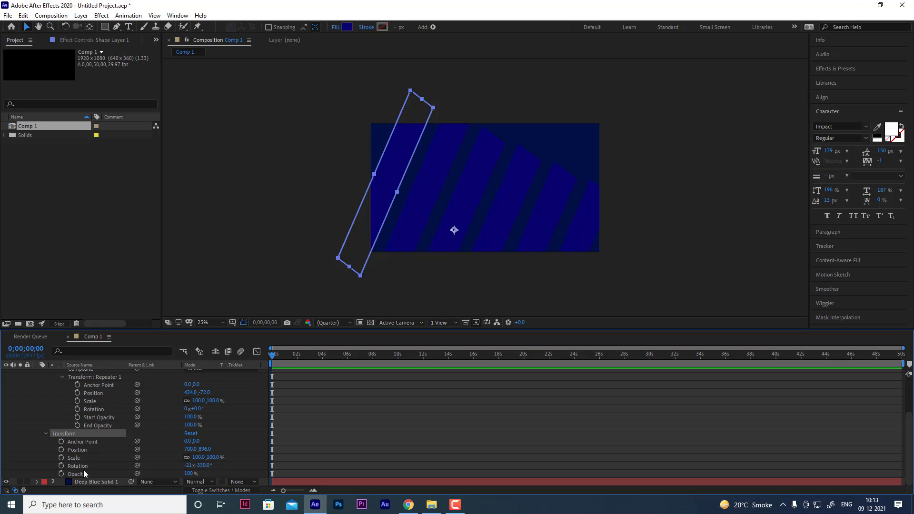
pyautogui.moveTo(197, 465)
pyautogui.mouseDown()
pyautogui.moveTo(153, 452)
pyautogui.moveTo(167, 444)
pyautogui.mouseUp()
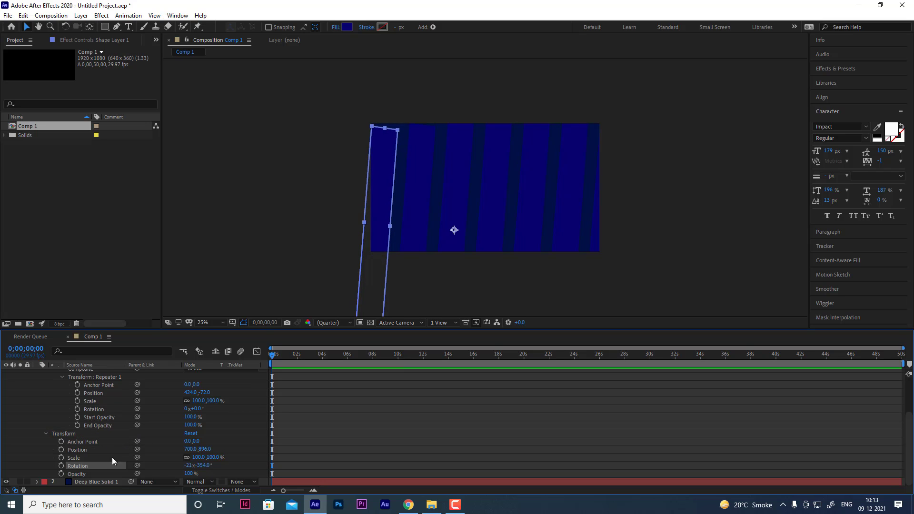
pyautogui.moveTo(209, 457)
pyautogui.mouseDown()
pyautogui.moveTo(230, 457)
pyautogui.moveTo(152, 456)
pyautogui.moveTo(213, 465)
pyautogui.mouseUp()
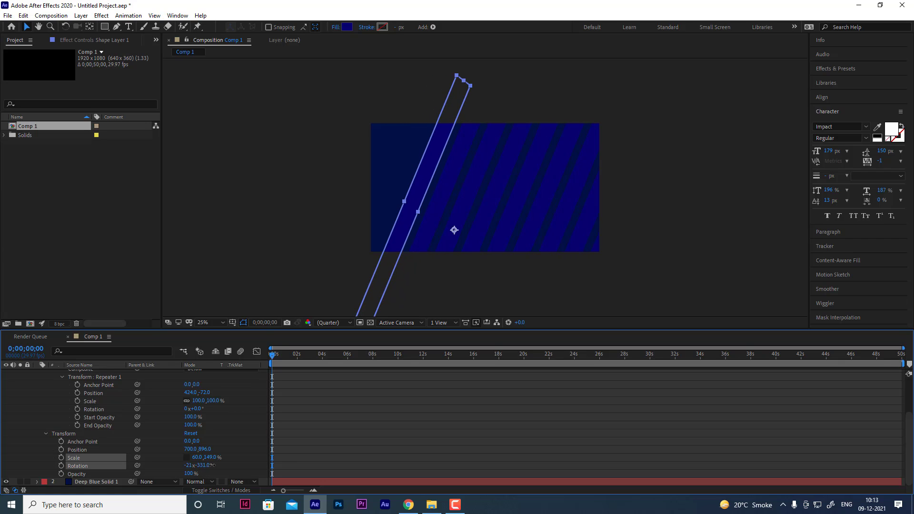
pyautogui.click(81, 450)
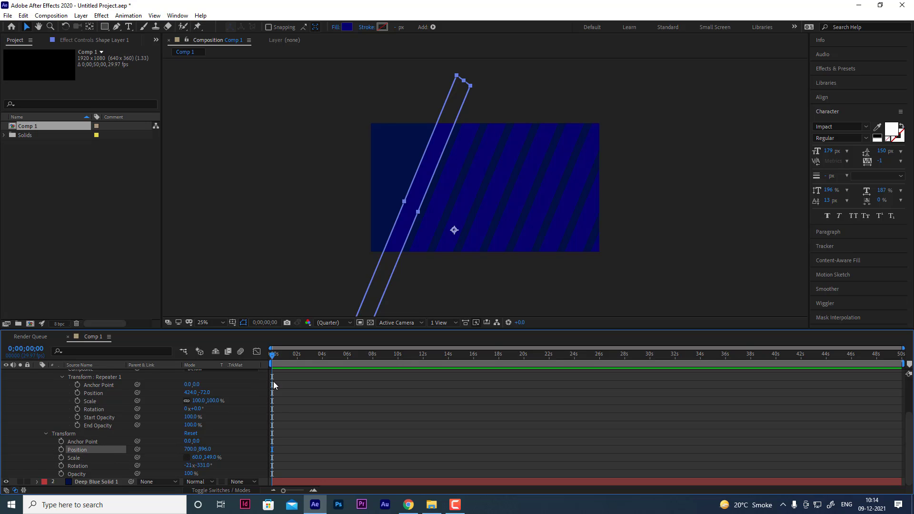
# - Add a Position keyframe on Shape Layer 1 with X at 107 at 0 seconds
pyautogui.click(62, 449)
pyautogui.moveTo(189, 450)
pyautogui.mouseDown()
pyautogui.moveTo(11, 419)
pyautogui.moveTo(189, 452)
pyautogui.mouseUp()
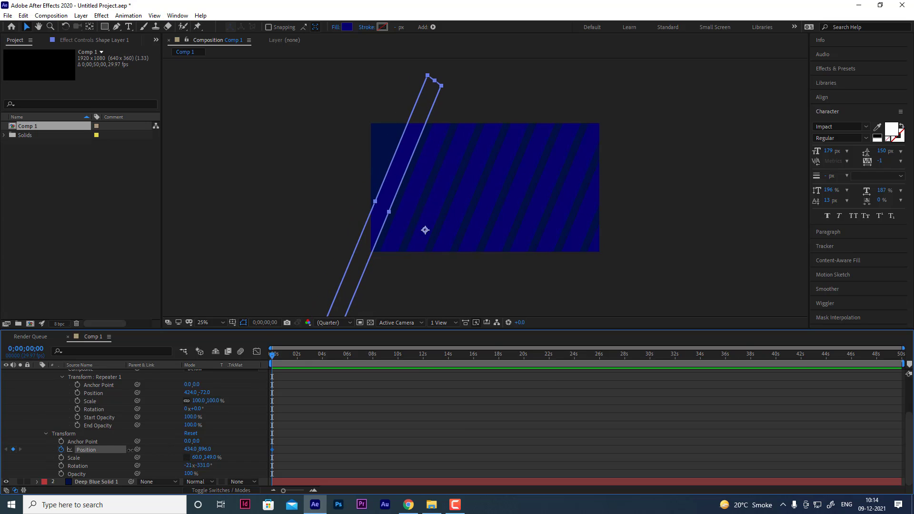
pyautogui.moveTo(188, 452); pyautogui.dragTo(175, 418)
# - End the work area near 8 seconds and keyframe Position X at -887 there
pyautogui.moveTo(279, 355); pyautogui.dragTo(373, 356)
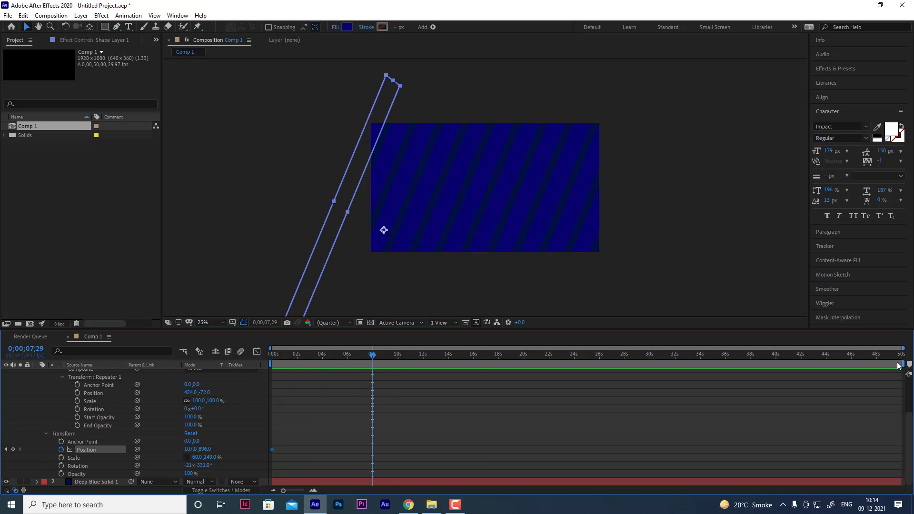
pyautogui.moveTo(905, 362); pyautogui.dragTo(378, 363)
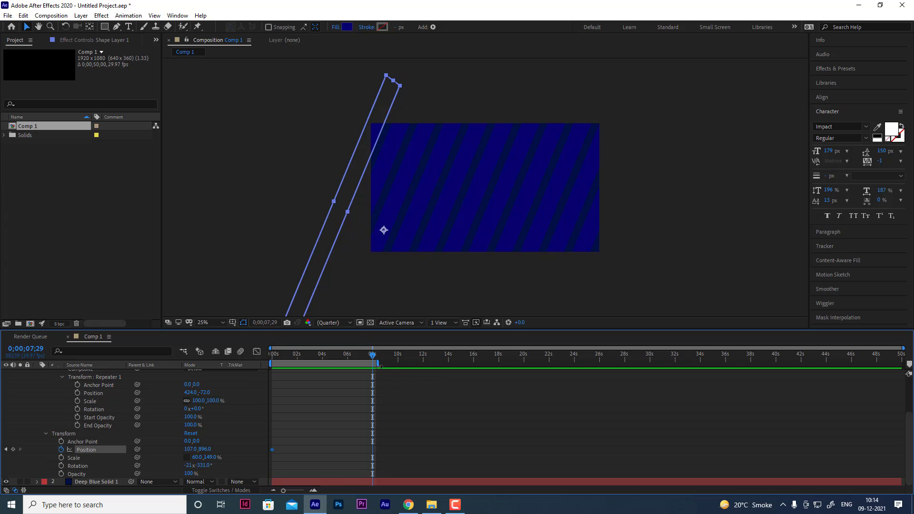
pyautogui.moveTo(187, 451); pyautogui.dragTo(192, 440)
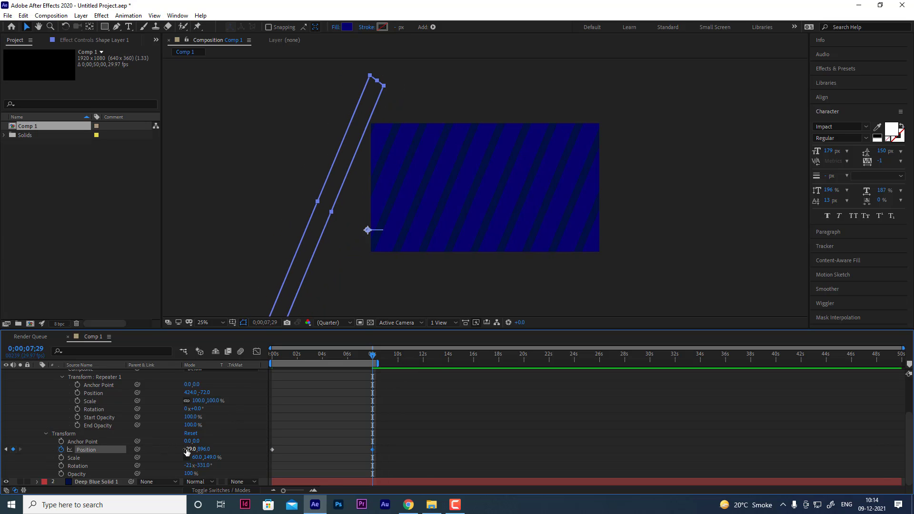
pyautogui.moveTo(189, 450); pyautogui.dragTo(2, 433)
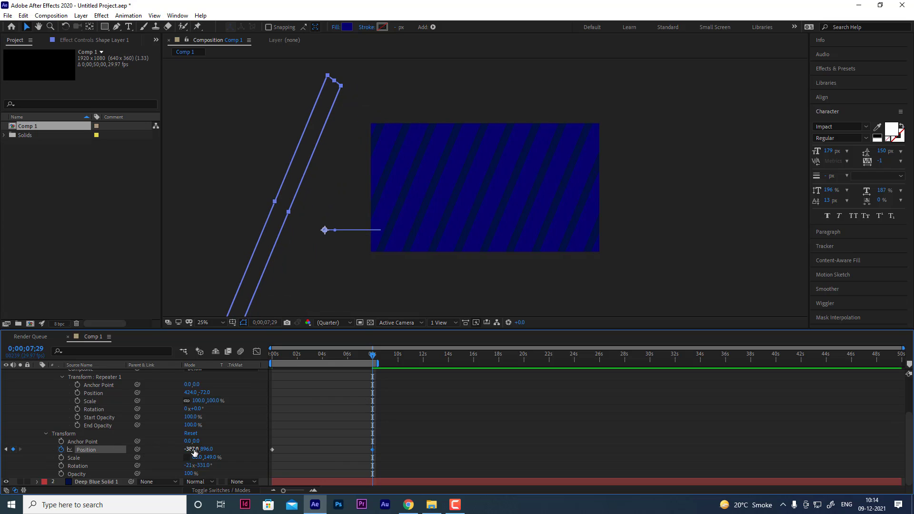
pyautogui.moveTo(190, 449); pyautogui.dragTo(5, 432)
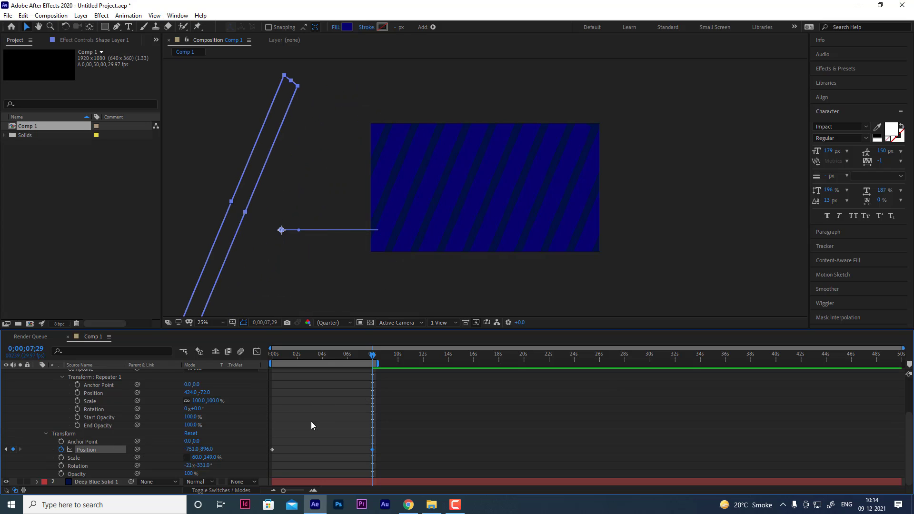
pyautogui.moveTo(189, 450); pyautogui.dragTo(126, 450)
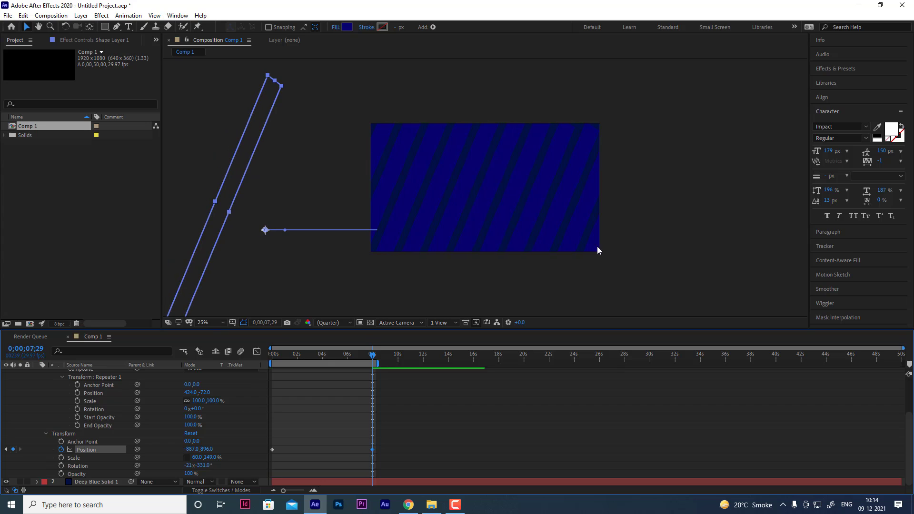
pyautogui.moveTo(379, 359); pyautogui.dragTo(247, 354)
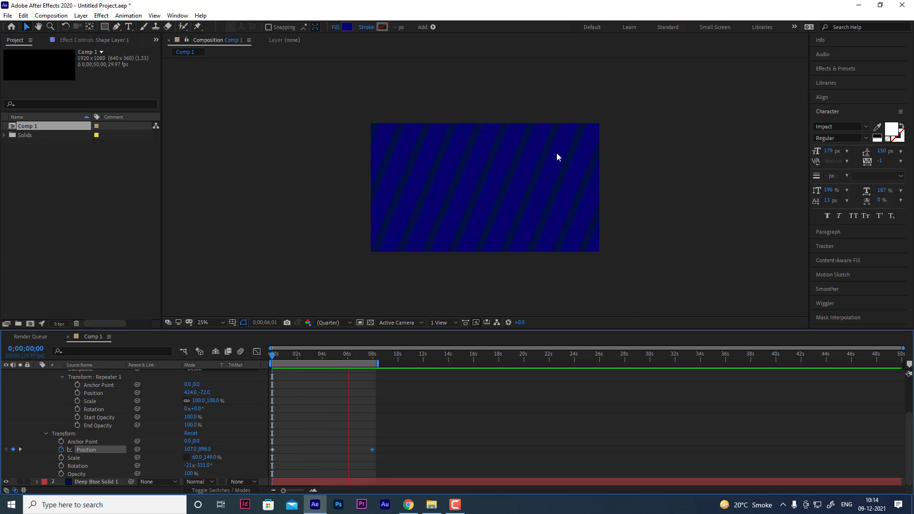
# - Preview the sliding stripes and collapse Shape Layer 1's expanded properties
pyautogui.press('k')
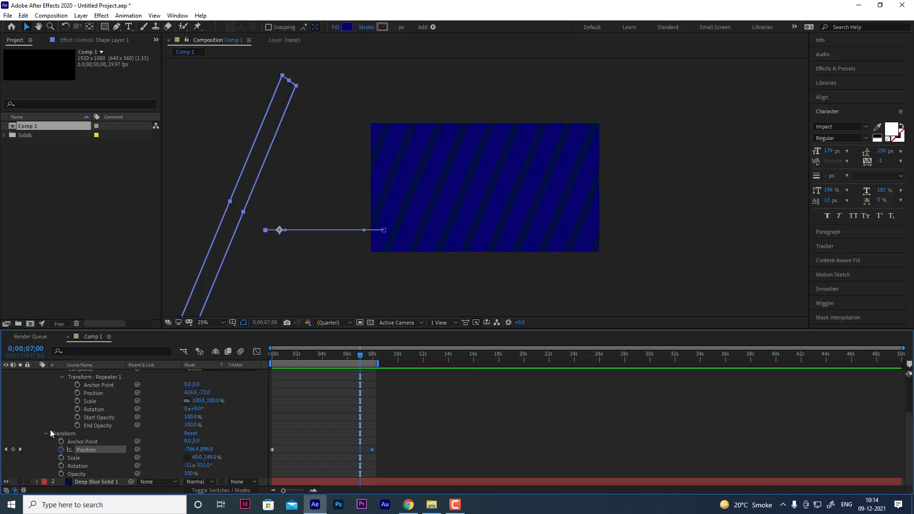
pyautogui.click(47, 433)
pyautogui.click(47, 433)
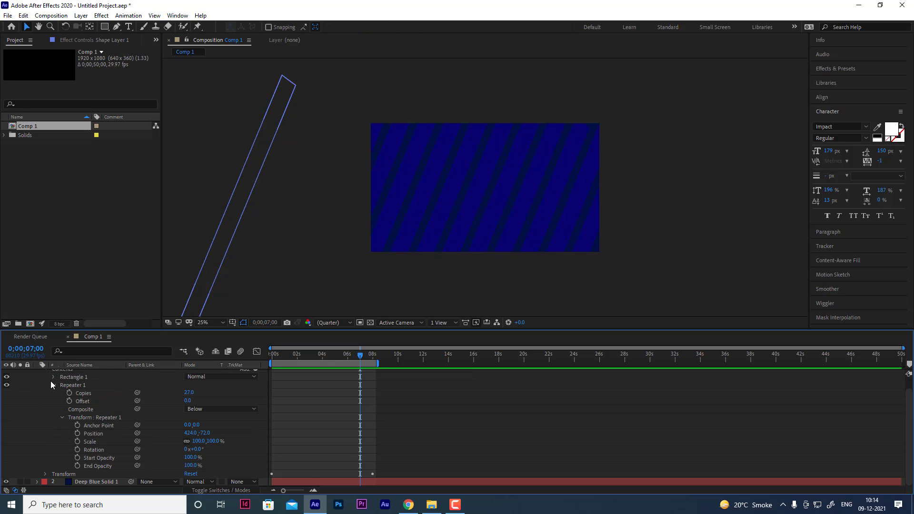
pyautogui.click(55, 385)
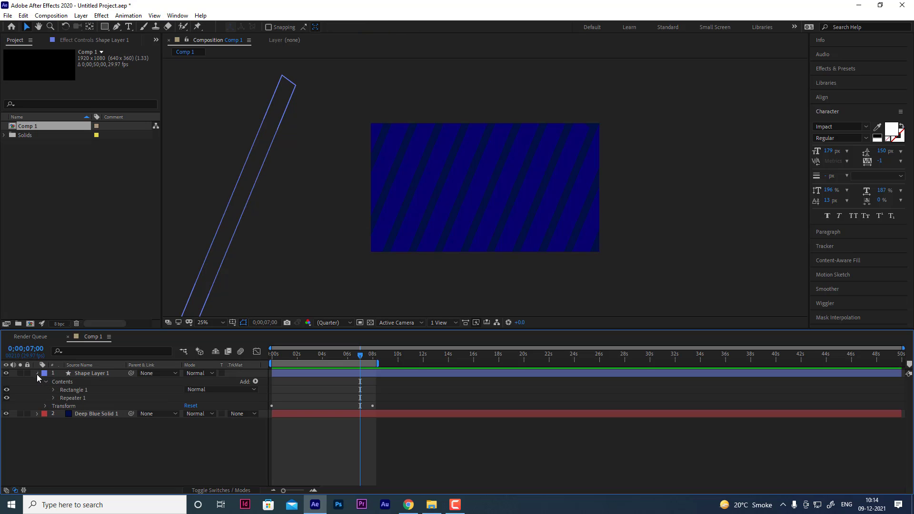
pyautogui.click(37, 374)
# - Add a new text layer reading 'cg graphic'
pyautogui.rightClick(102, 412)
pyautogui.moveTo(127, 305)
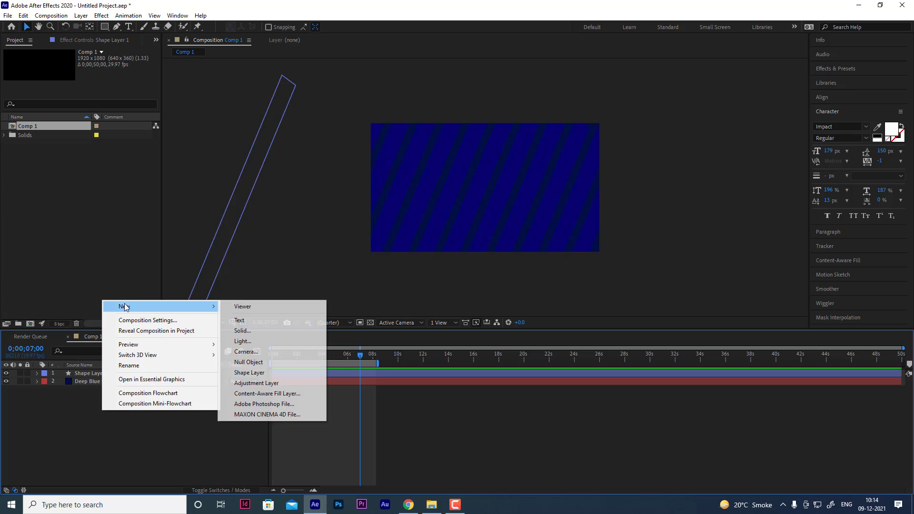
pyautogui.click(256, 326)
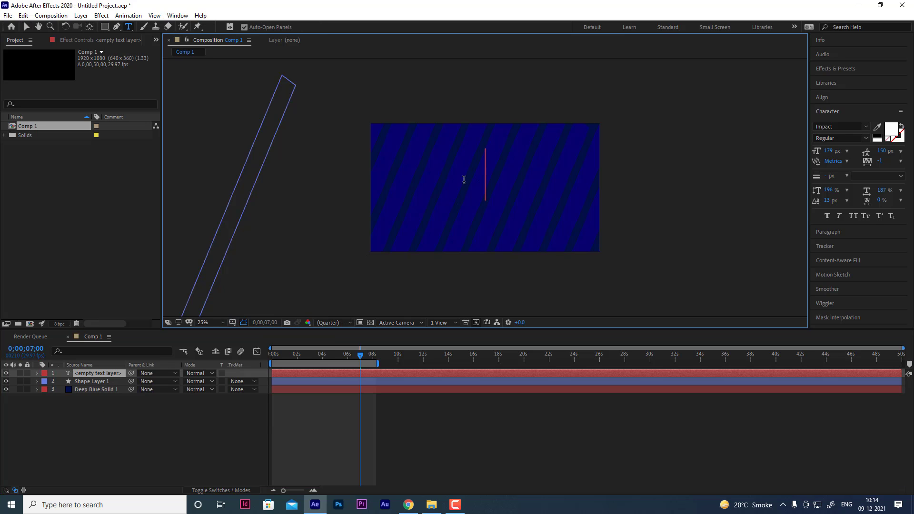
pyautogui.write('cg')
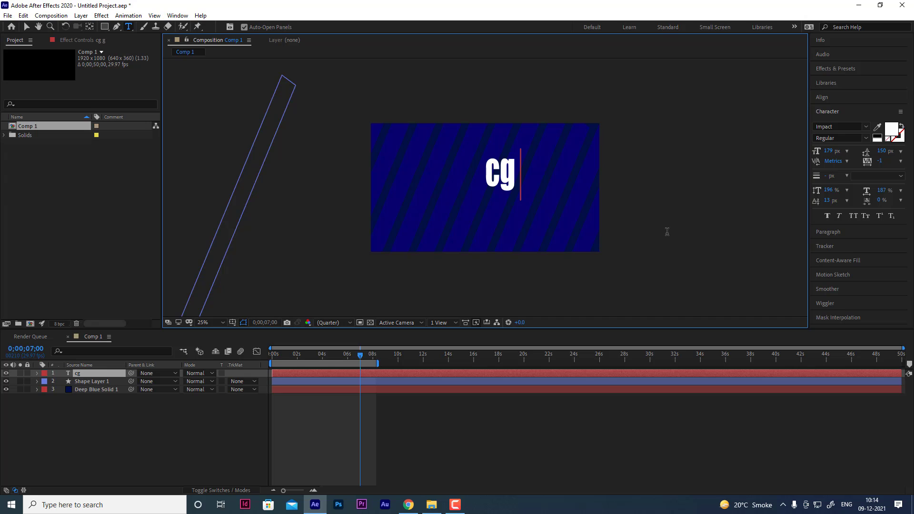
pyautogui.write(' graphic')
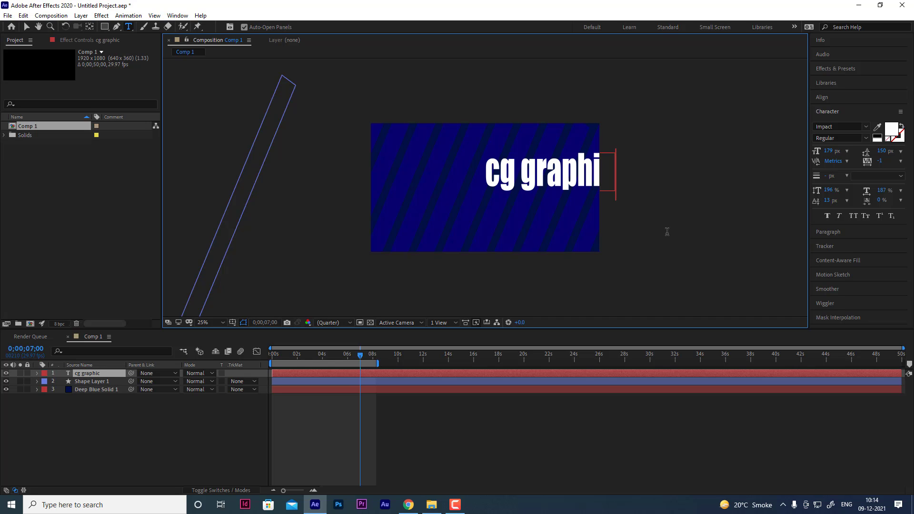
pyautogui.click(27, 27)
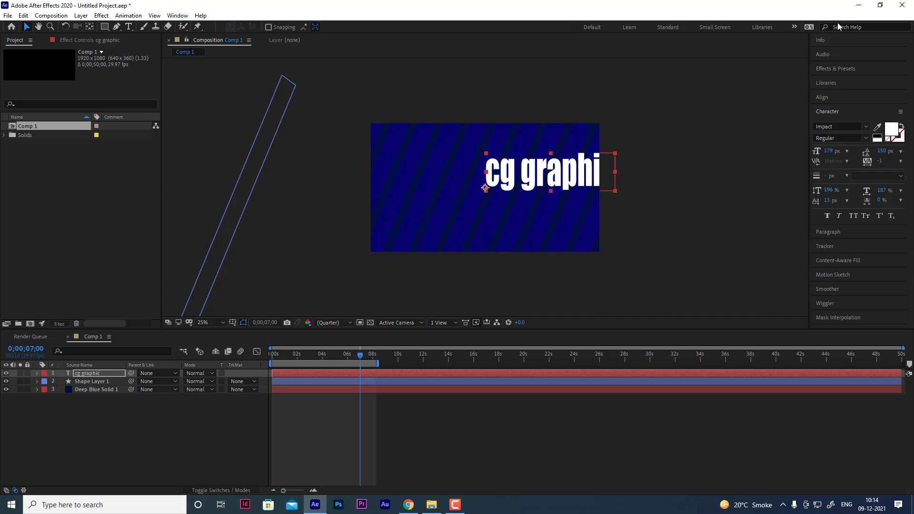
# - Center the 'cg graphic' text horizontally and vertically, and show the 3D Text presets
pyautogui.click(841, 68)
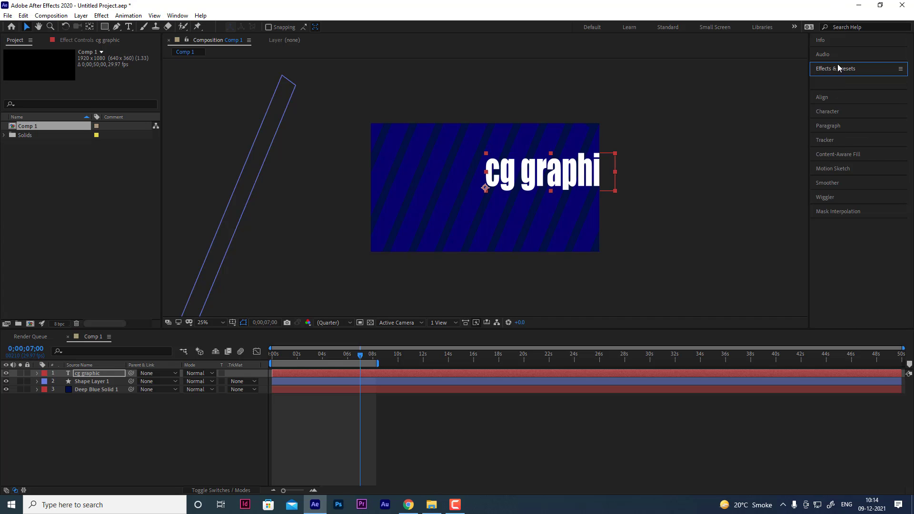
pyautogui.click(818, 97)
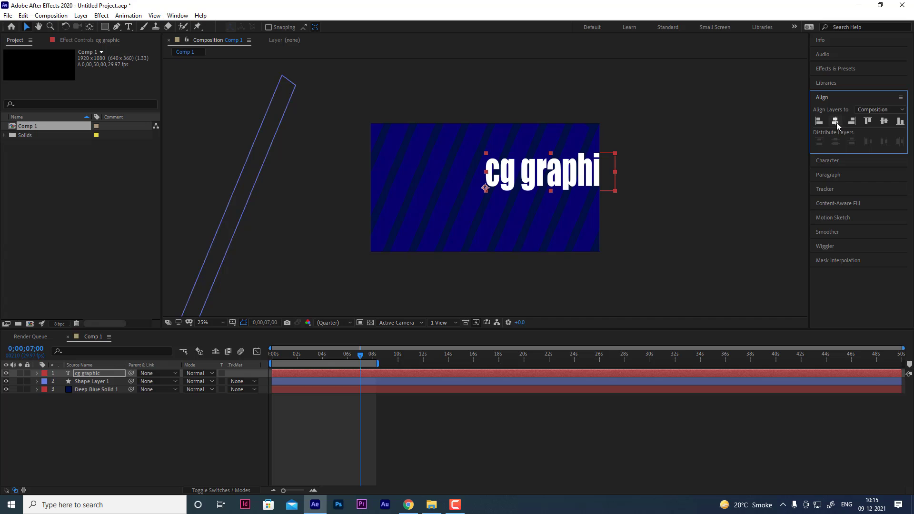
pyautogui.click(836, 122)
pyautogui.click(883, 122)
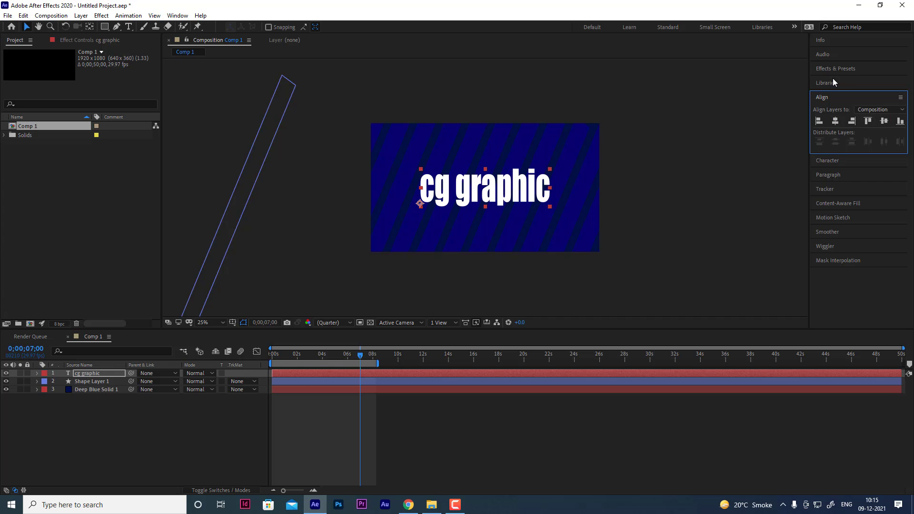
pyautogui.click(841, 70)
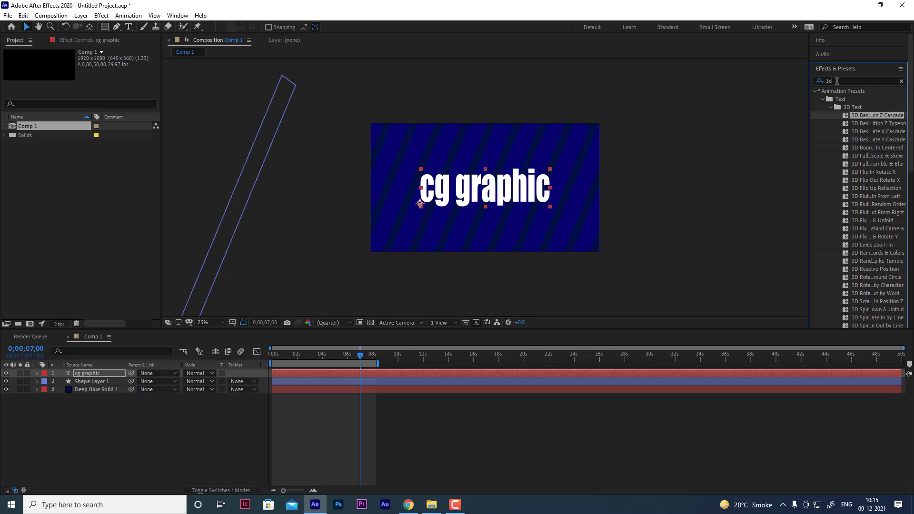
# - Apply 3D Basic Position Z Cascade to the 'cg graphic' text and preview from 0 seconds
pyautogui.moveTo(870, 116); pyautogui.dragTo(505, 193)
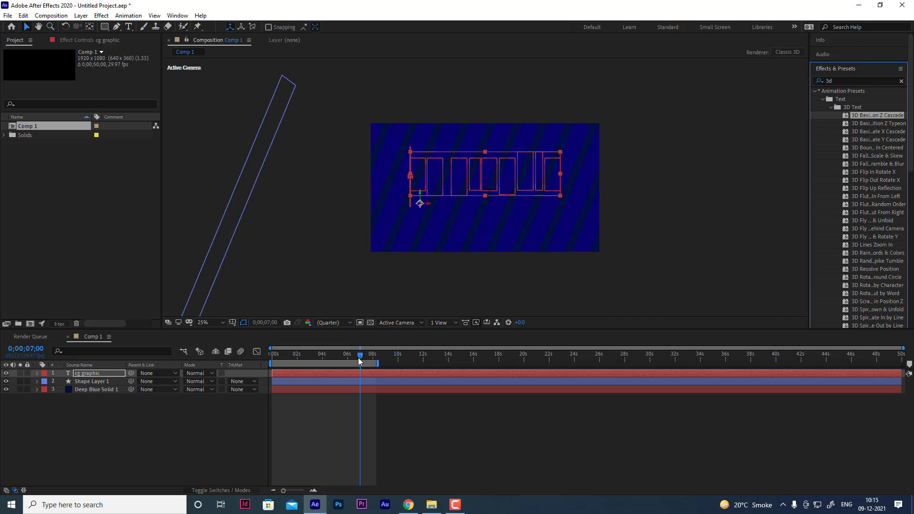
pyautogui.moveTo(358, 360); pyautogui.dragTo(174, 344)
pyautogui.press('space')
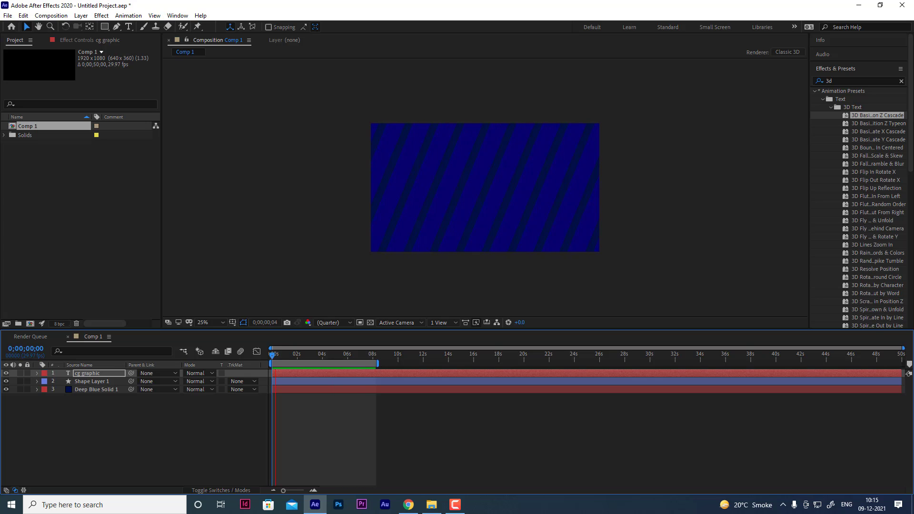
# - Extend the work area to about 16 seconds, shift it slightly later, and preview
pyautogui.press('space')
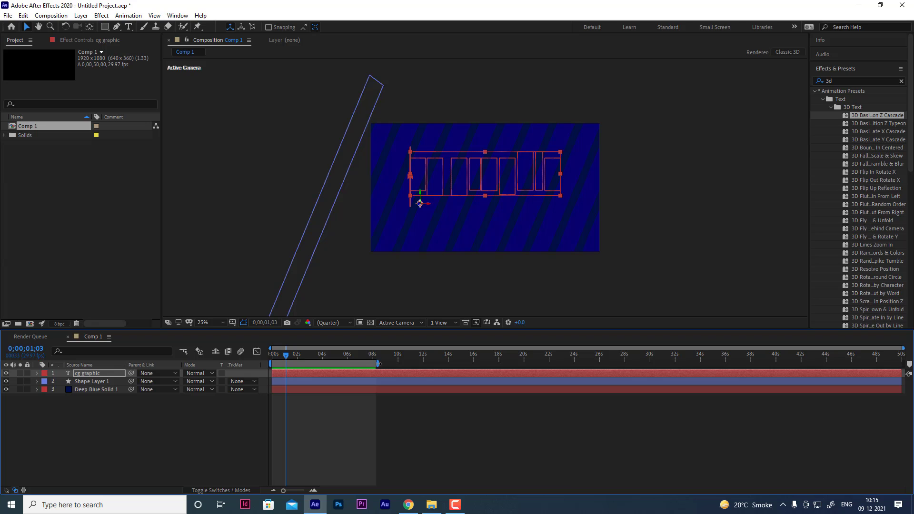
pyautogui.moveTo(377, 363); pyautogui.dragTo(477, 364)
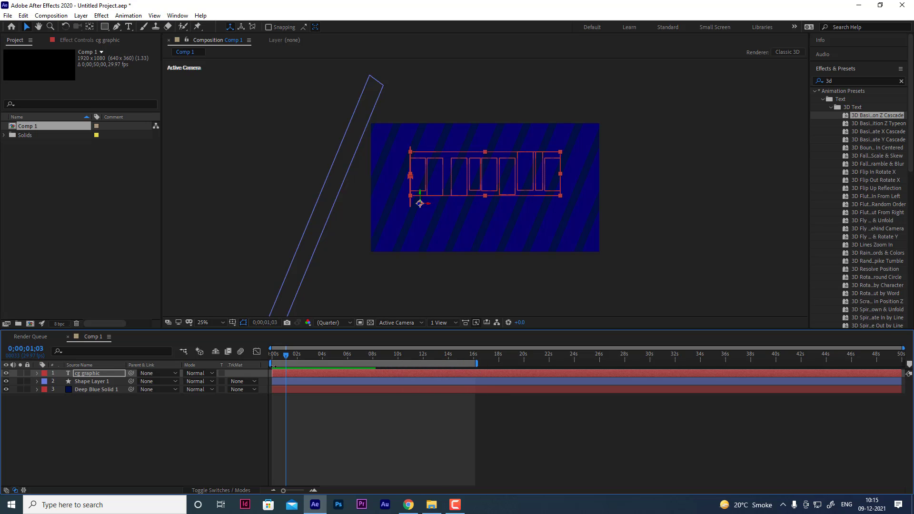
pyautogui.moveTo(274, 366); pyautogui.dragTo(291, 366)
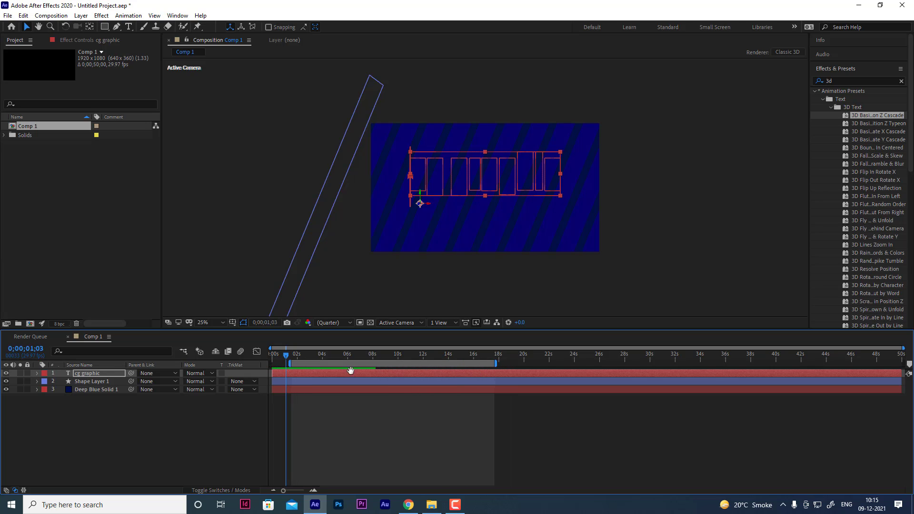
pyautogui.press('space')
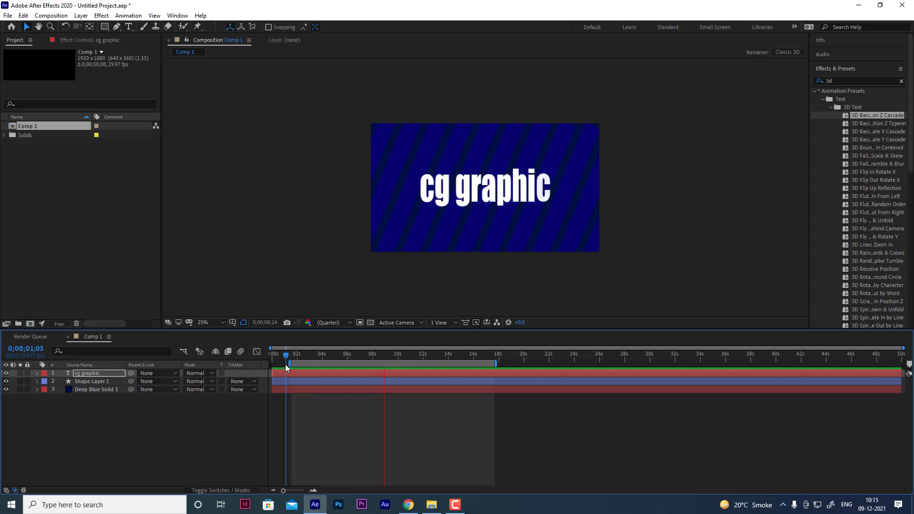
# - Start the work area and playhead near 6 seconds and preview from there
pyautogui.moveTo(290, 364); pyautogui.dragTo(348, 364)
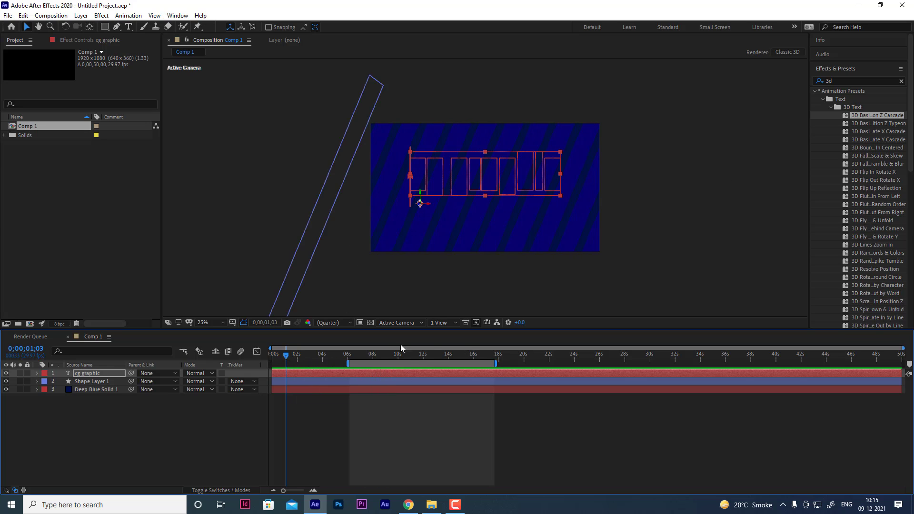
pyautogui.moveTo(288, 356); pyautogui.dragTo(353, 361)
pyautogui.press('space')
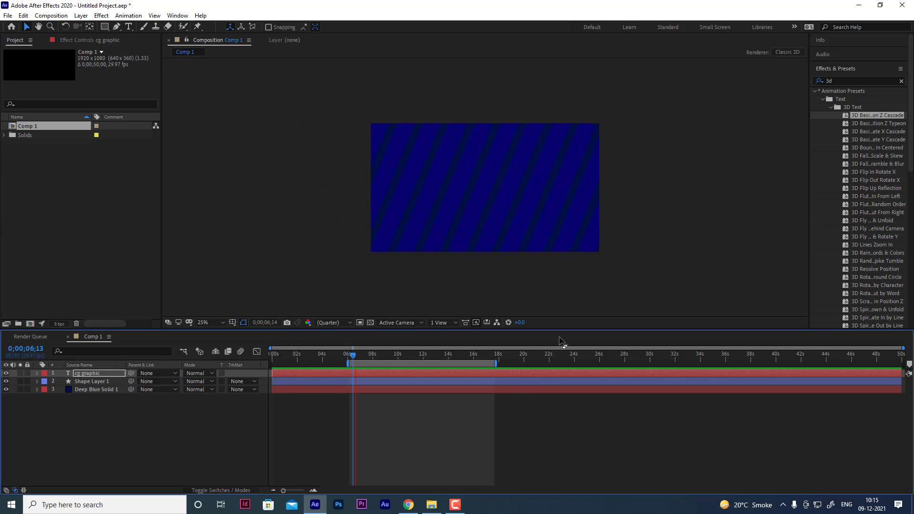